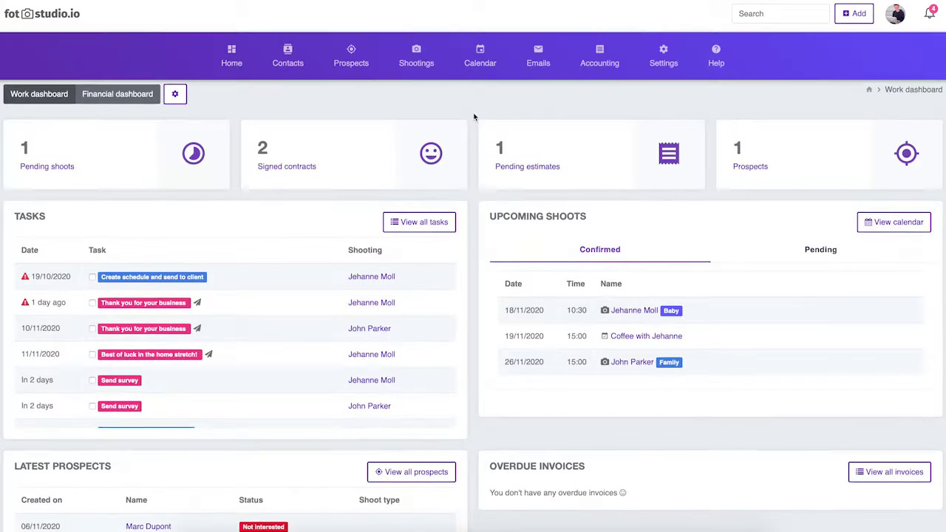
Step: Browse a contact record, then show the calendar's ICS subscription URL
{"action": "scroll", "coordinate": [474, 116], "scroll_direction": "down", "scroll_amount": 5}
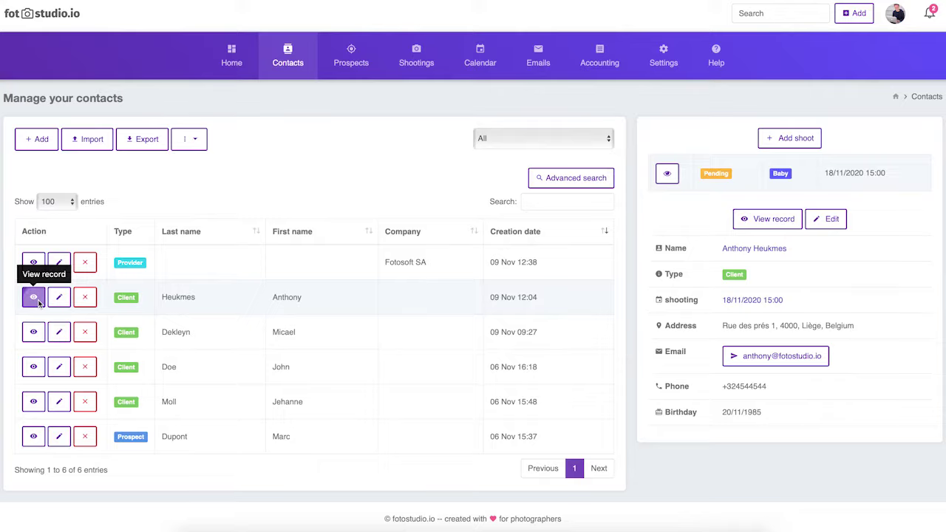
{"action": "left_click", "coordinate": [34, 297]}
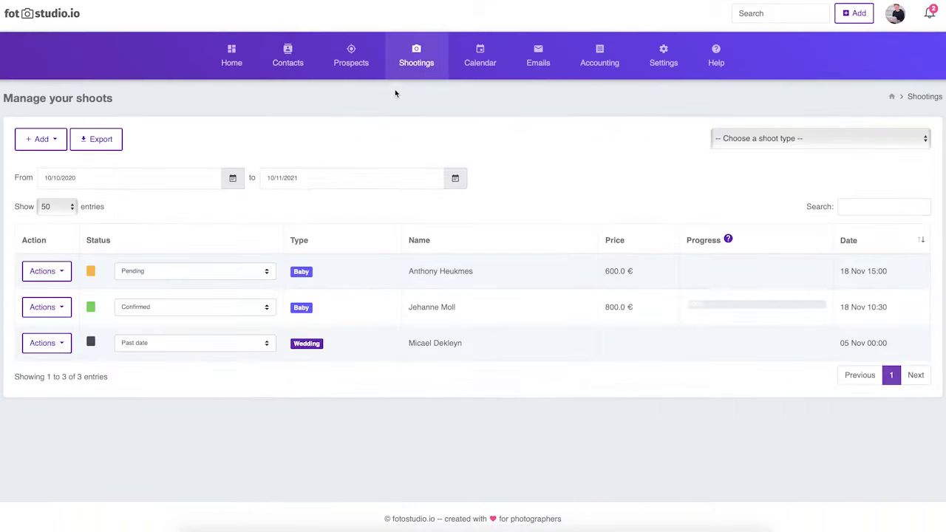
{"action": "mouse_move", "coordinate": [405, 78]}
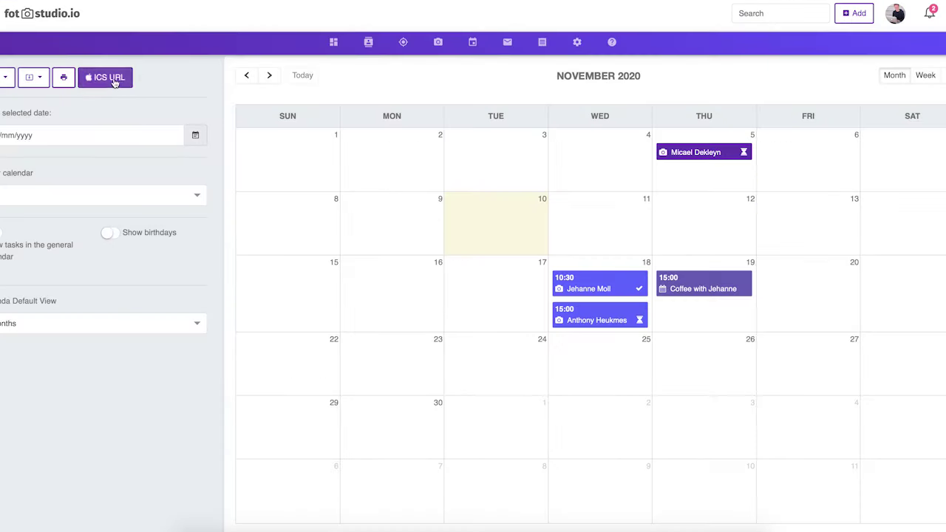
{"action": "left_click", "coordinate": [113, 81]}
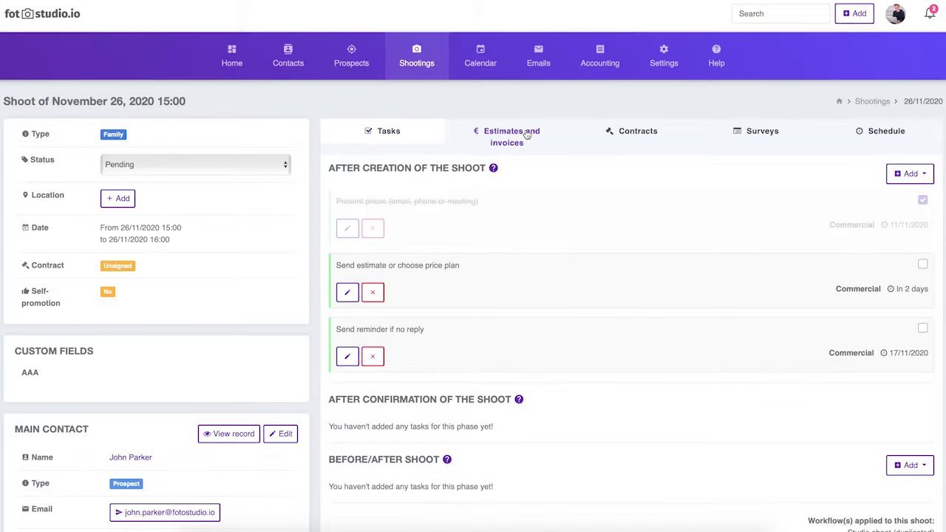
Step: Add a custom estimate for the family shoot with an Album product line
{"action": "left_click", "coordinate": [526, 134]}
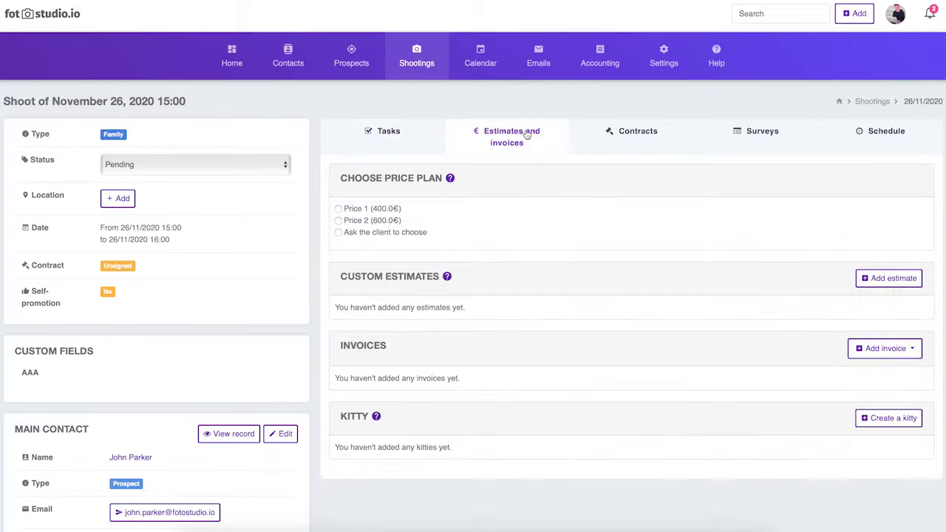
{"action": "left_click", "coordinate": [859, 279]}
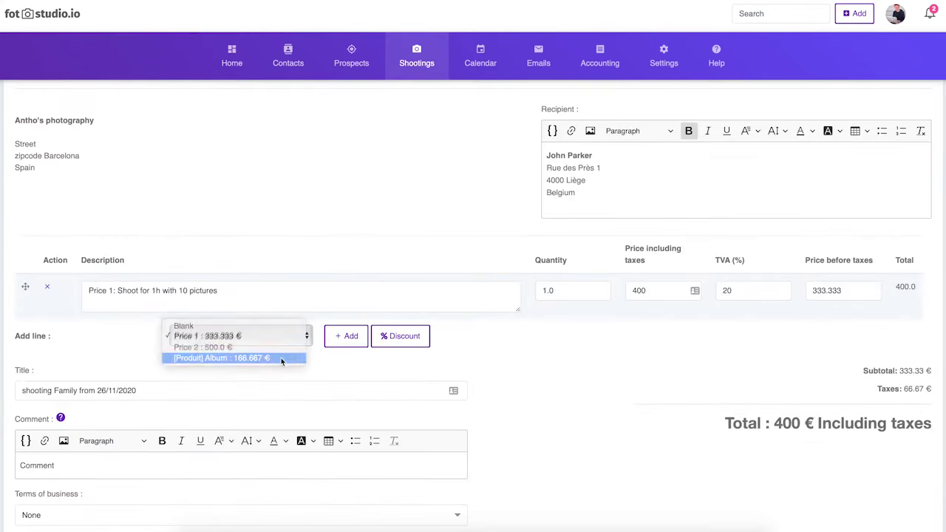
{"action": "left_click", "coordinate": [280, 361]}
{"action": "left_click", "coordinate": [339, 338]}
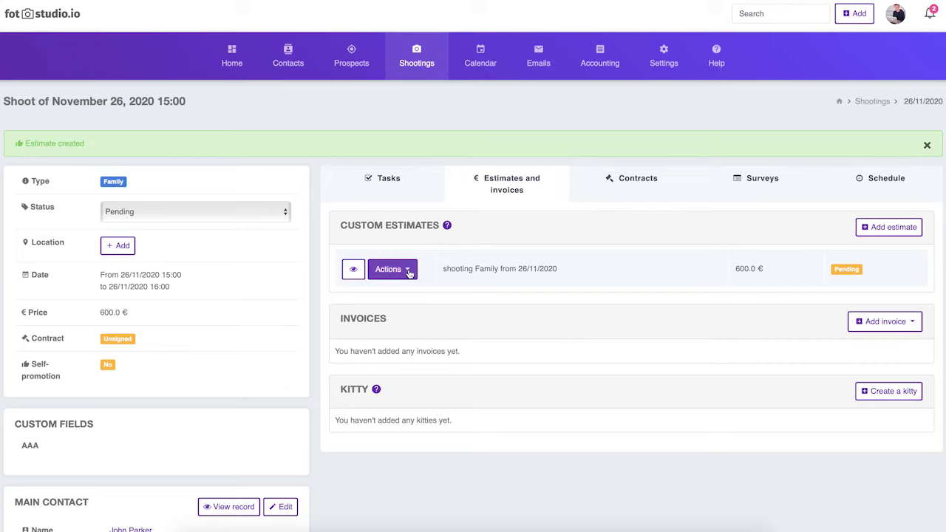
Step: Send the new 600 € estimate to the client
{"action": "left_click", "coordinate": [406, 270]}
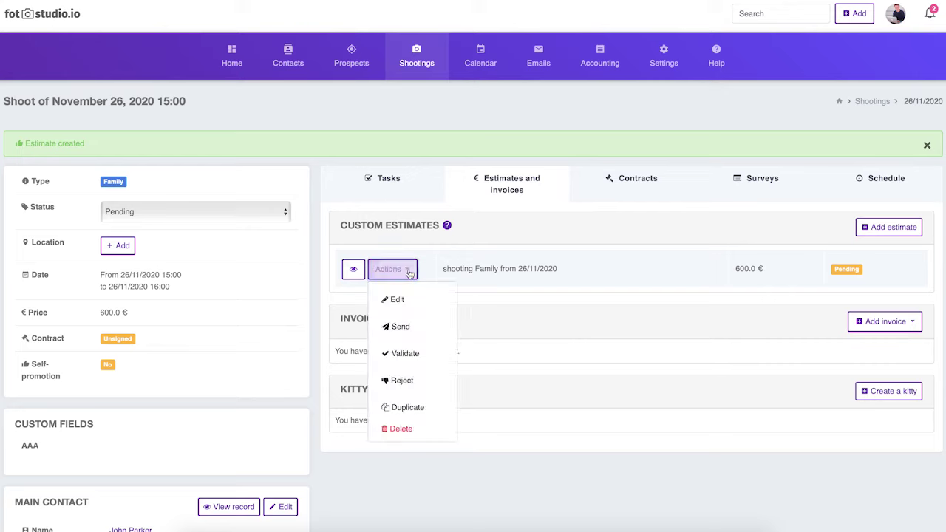
{"action": "left_click", "coordinate": [405, 328]}
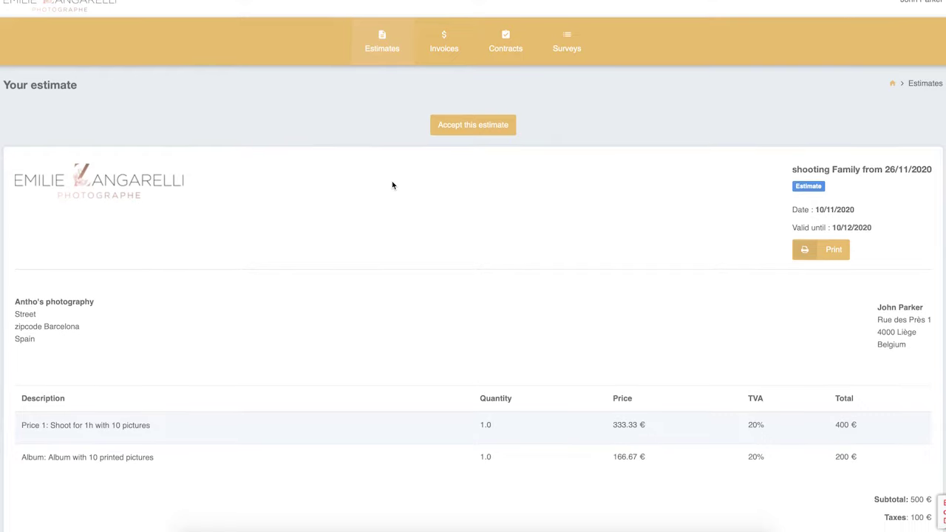
{"action": "scroll", "coordinate": [392, 186], "scroll_direction": "down", "scroll_amount": 4}
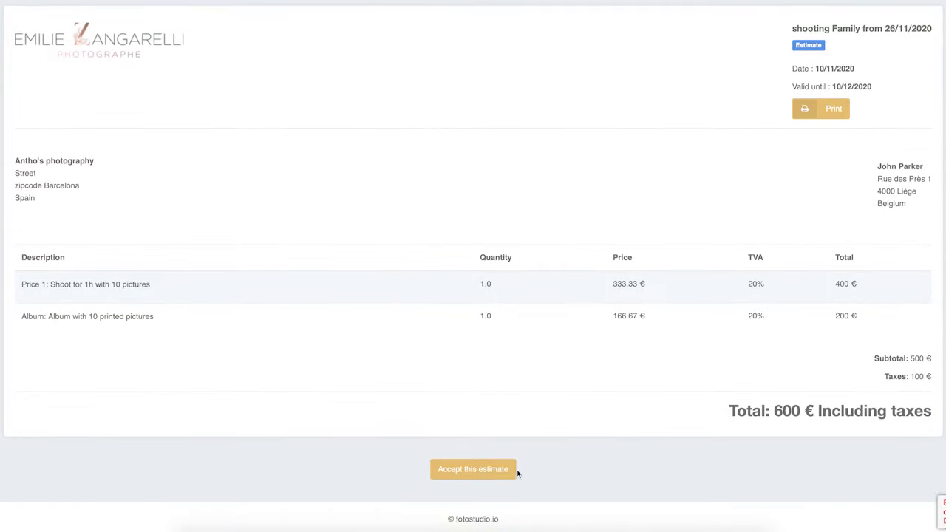
Step: Accept the estimate as the client and draw a signature on the contract
{"action": "left_click", "coordinate": [502, 469]}
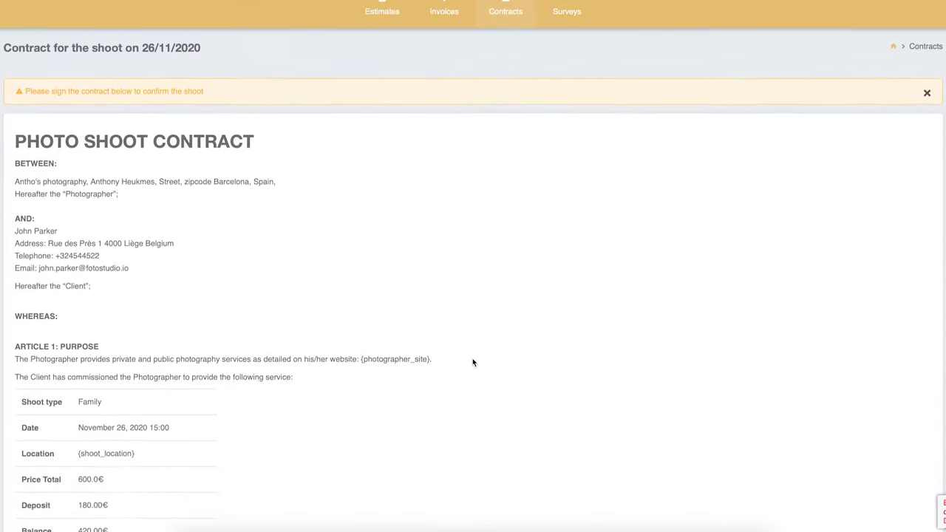
{"action": "scroll", "coordinate": [473, 362], "scroll_direction": "down", "scroll_amount": 3}
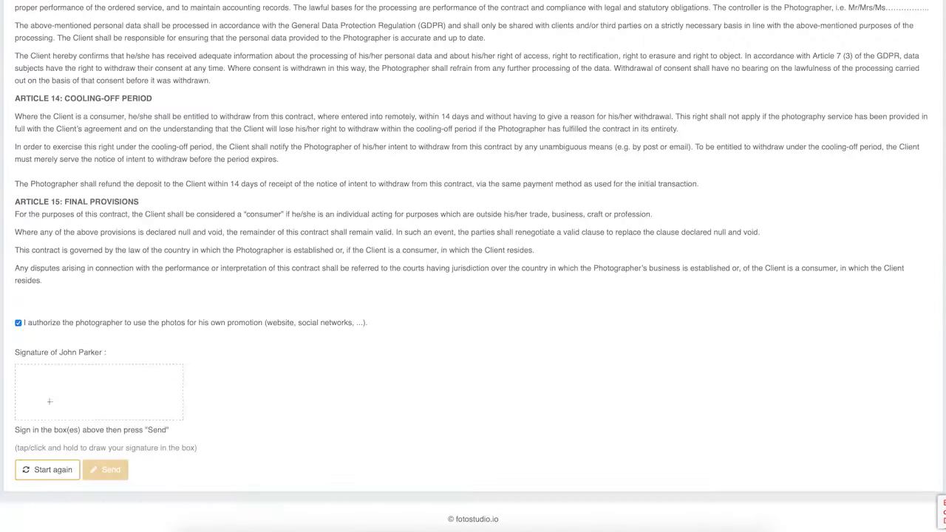
{"action": "left_click_drag", "start_coordinate": [129, 398], "coordinate": [144, 388]}
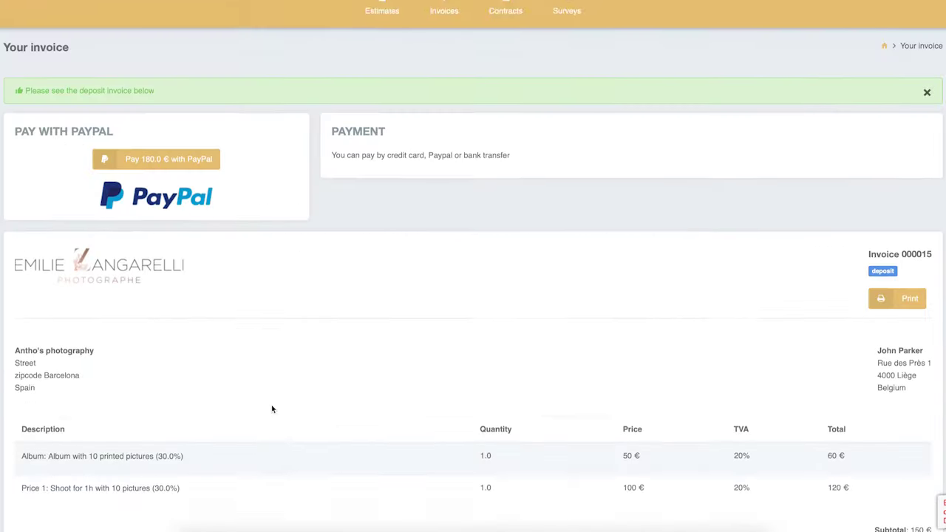
Step: Book the 18 November 9:00 Baby slot on the Price 2 plan
{"action": "scroll", "coordinate": [270, 407], "scroll_direction": "down", "scroll_amount": 3}
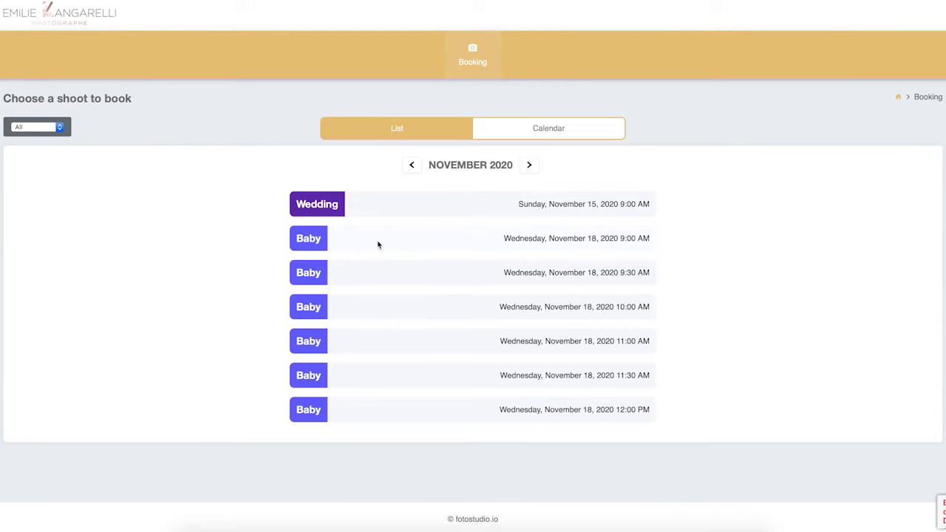
{"action": "left_click", "coordinate": [378, 244]}
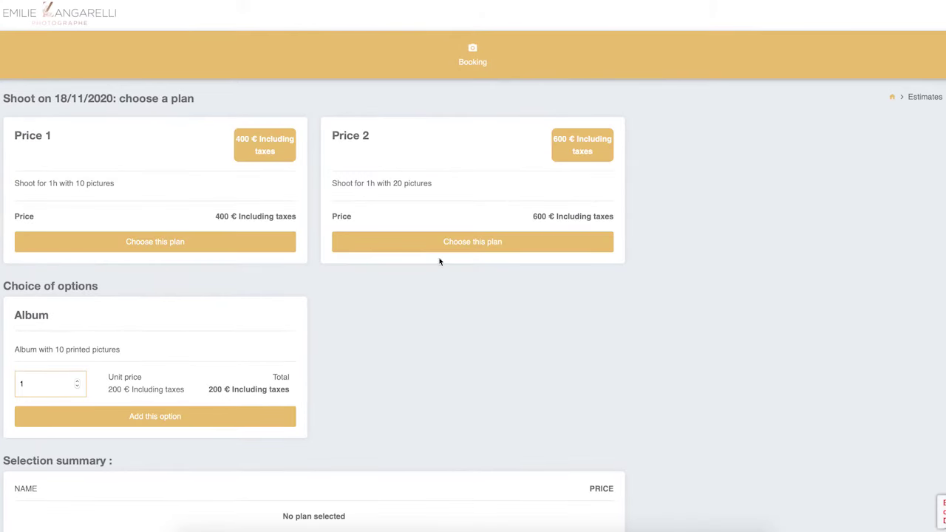
{"action": "left_click", "coordinate": [459, 248]}
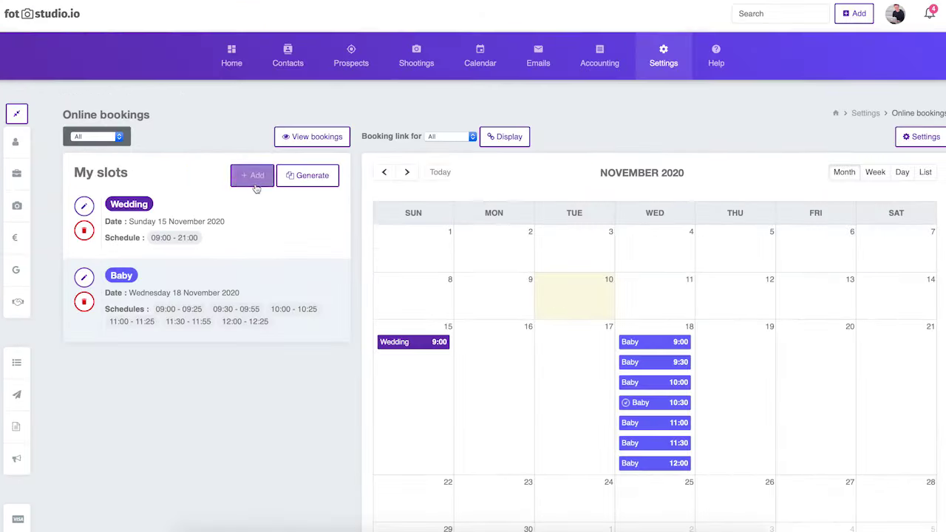
Step: Add a booking slot for 25 November 2020 at 16:00 and start generating a slot series
{"action": "left_click", "coordinate": [254, 177]}
{"action": "left_click", "coordinate": [375, 139]}
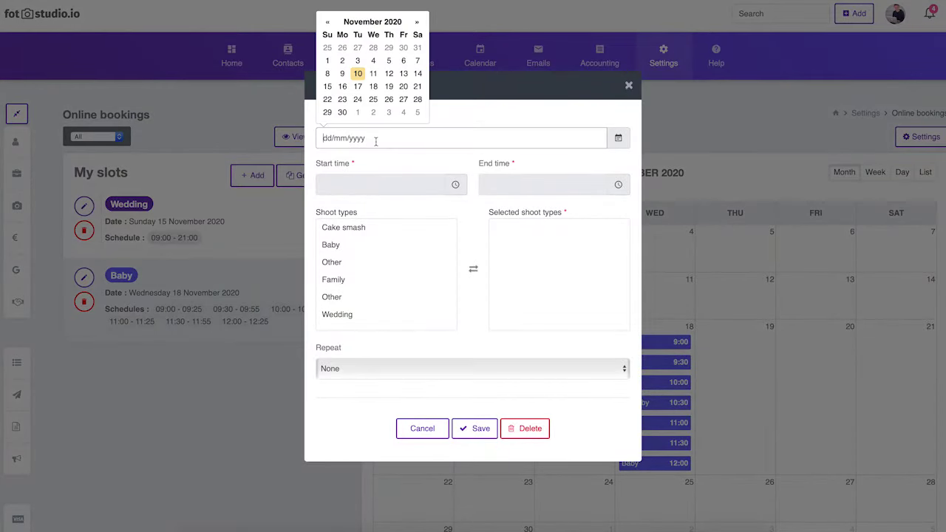
{"action": "left_click", "coordinate": [373, 99]}
{"action": "left_click", "coordinate": [379, 185]}
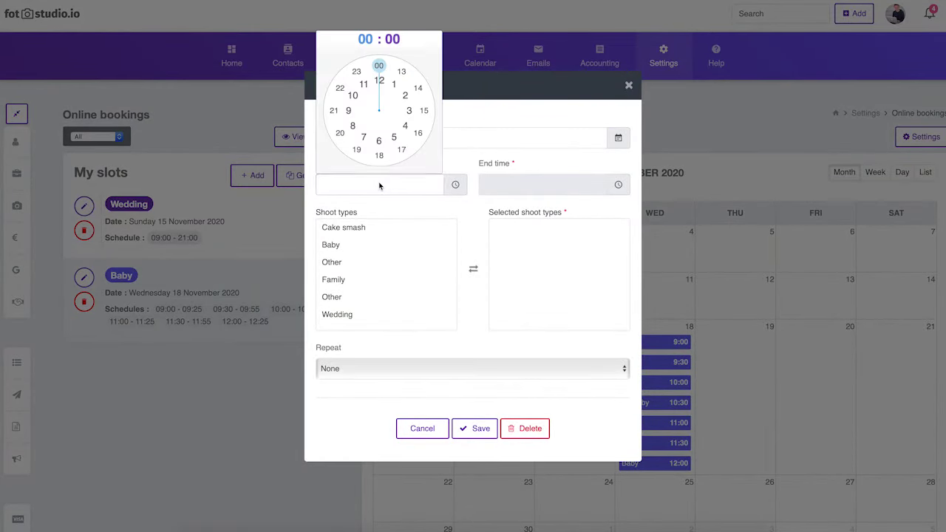
{"action": "left_click", "coordinate": [419, 133]}
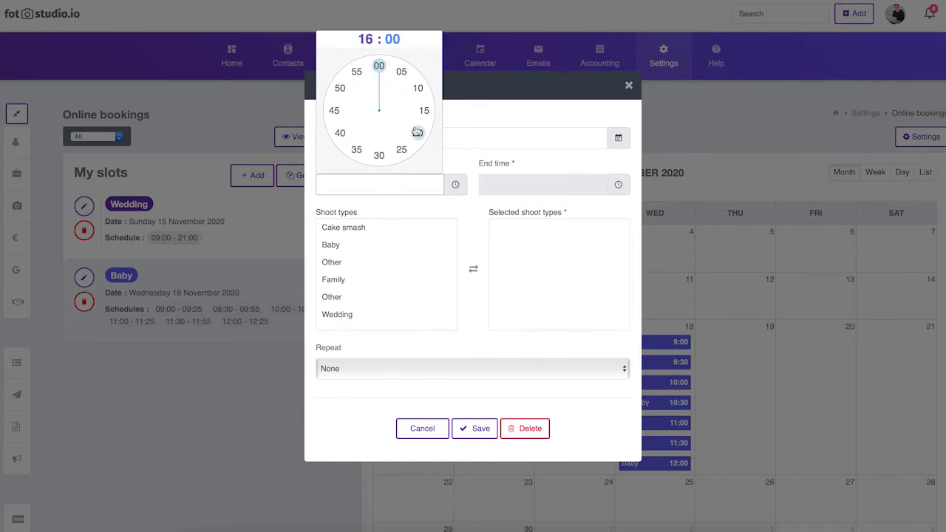
{"action": "left_click", "coordinate": [382, 71]}
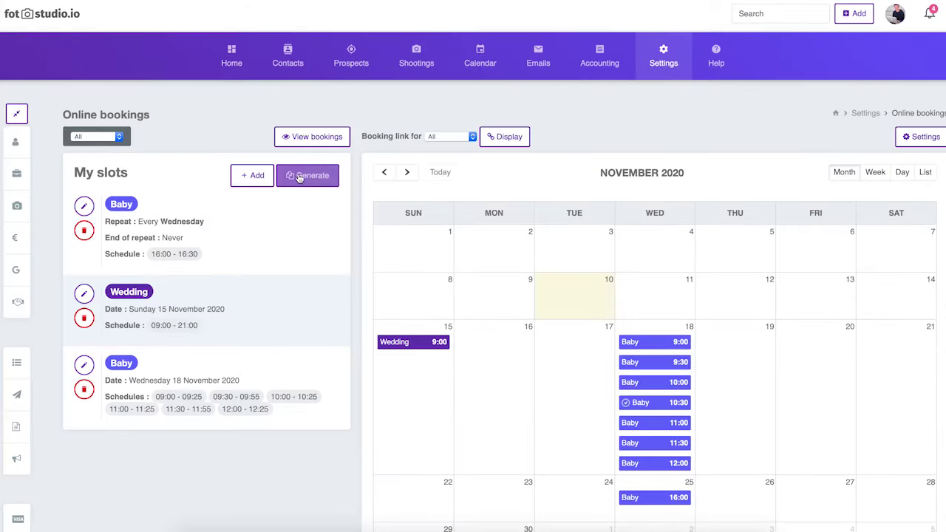
{"action": "left_click", "coordinate": [300, 179]}
{"action": "left_click", "coordinate": [448, 212]}
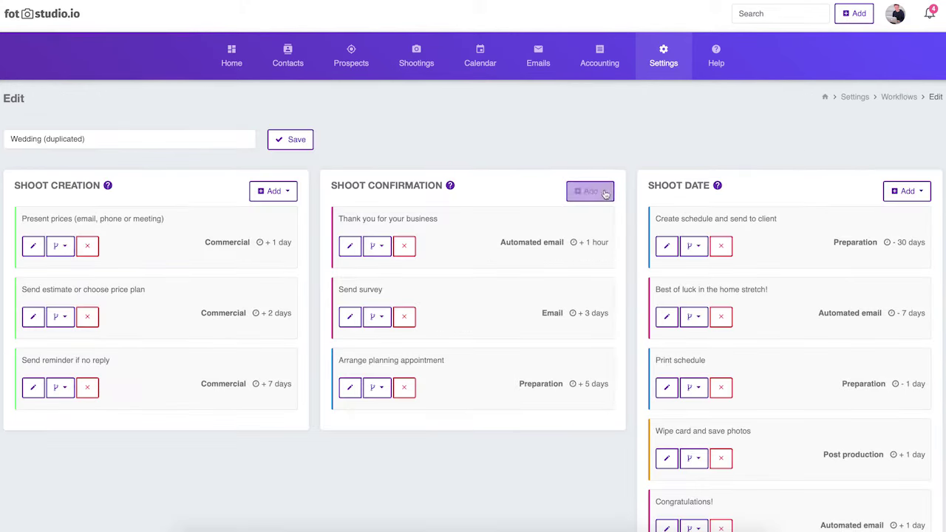
Step: Add an automated email to Shoot Confirmation, sent after a 1-hour delay
{"action": "left_click", "coordinate": [590, 190]}
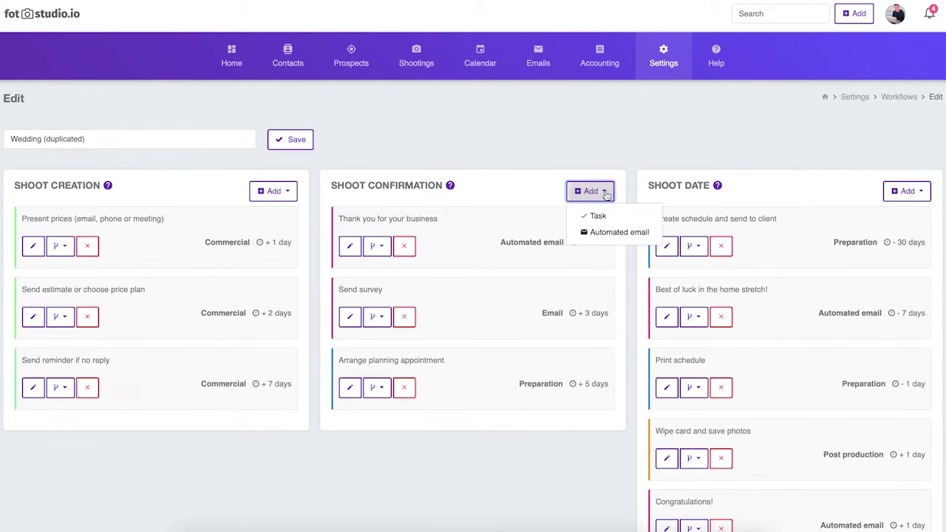
{"action": "left_click", "coordinate": [613, 233]}
{"action": "left_click", "coordinate": [442, 346]}
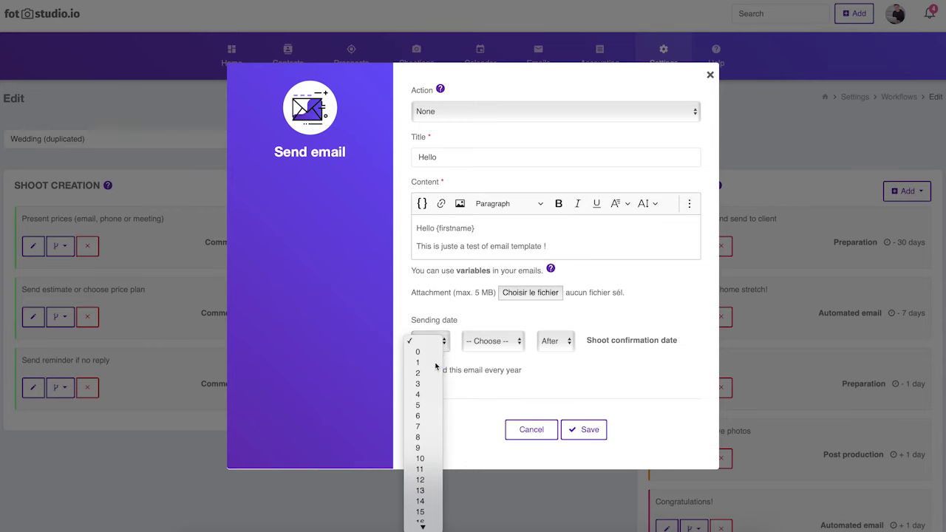
{"action": "left_click", "coordinate": [435, 363]}
{"action": "left_click", "coordinate": [490, 344]}
{"action": "left_click", "coordinate": [497, 355]}
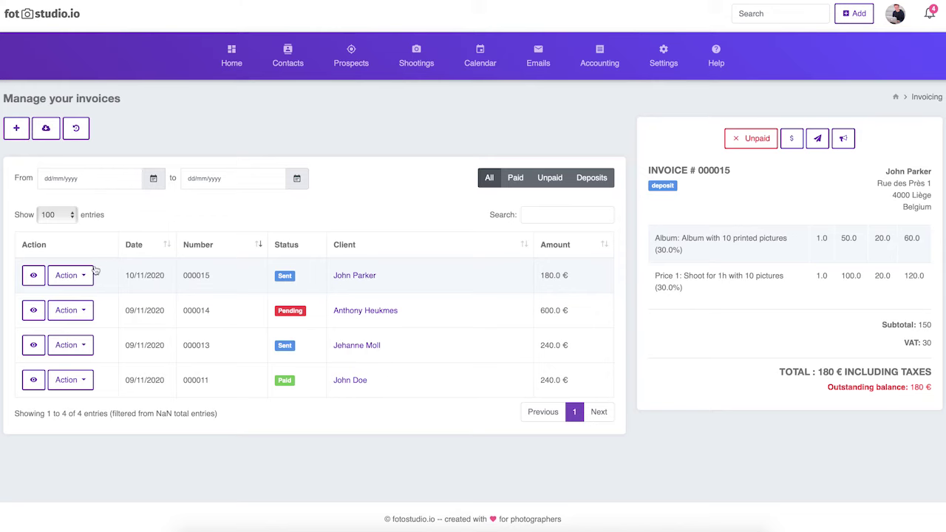
Step: Record a Bank transfer payment against invoice 000015
{"action": "left_click", "coordinate": [90, 274]}
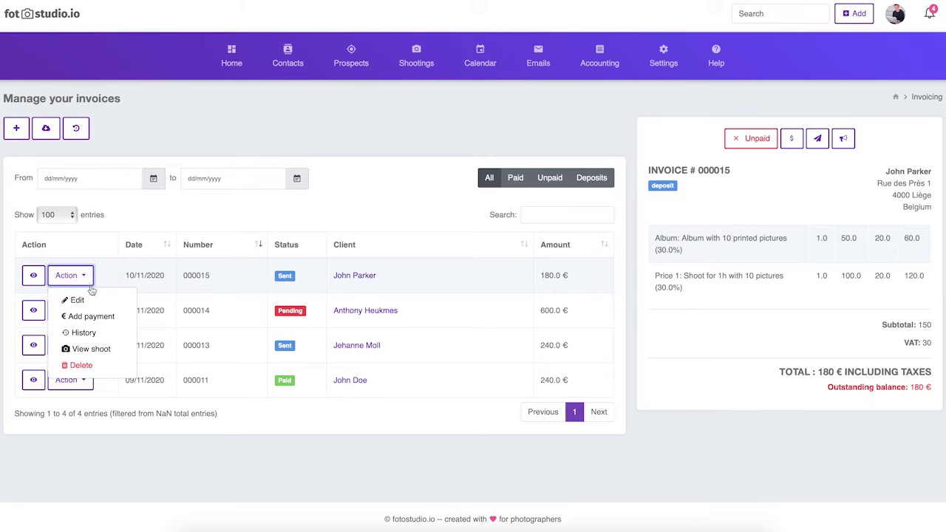
{"action": "left_click", "coordinate": [120, 316]}
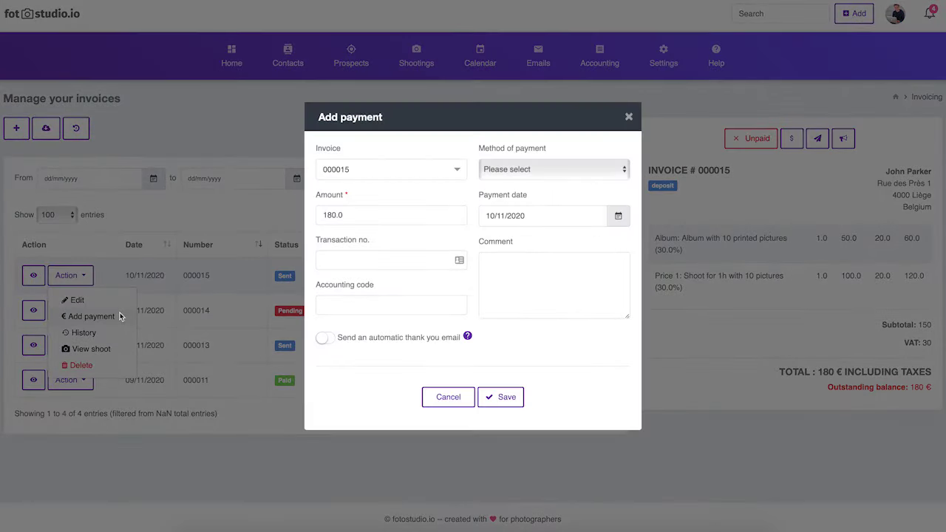
{"action": "left_click", "coordinate": [575, 171]}
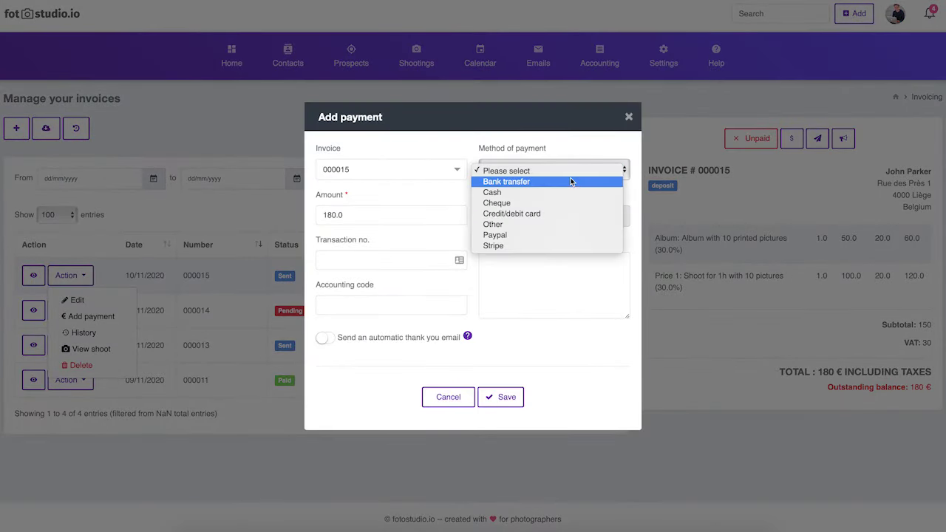
{"action": "left_click", "coordinate": [570, 182]}
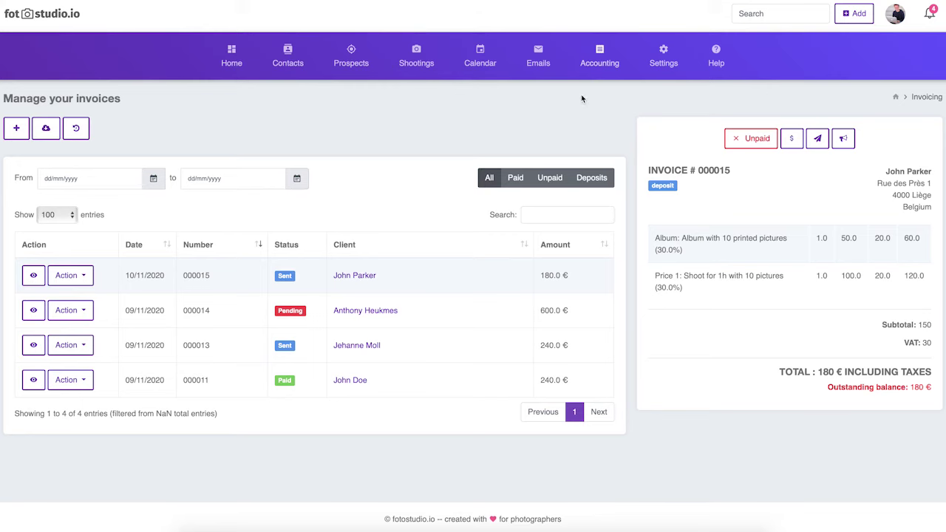
Step: Start entering a new expense from the Add menu
{"action": "mouse_move", "coordinate": [611, 79]}
{"action": "left_click", "coordinate": [600, 161]}
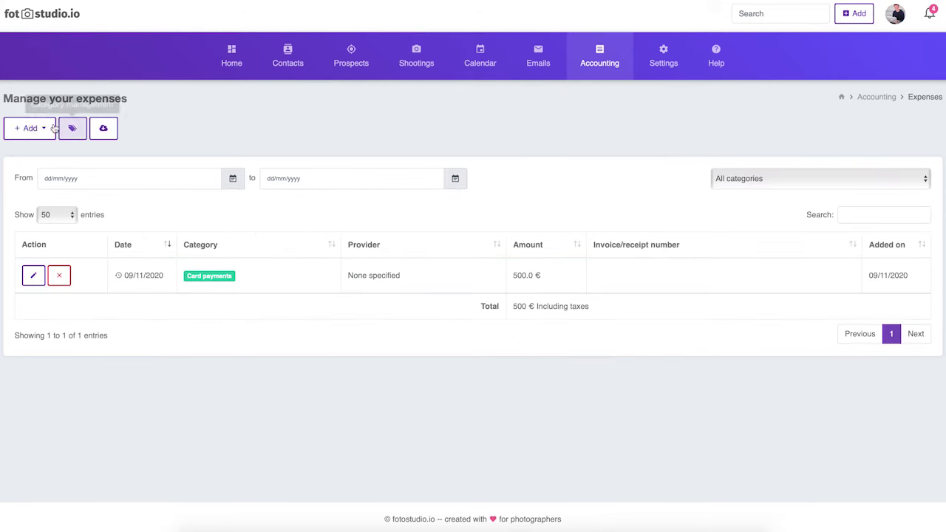
{"action": "left_click", "coordinate": [31, 128]}
{"action": "left_click", "coordinate": [44, 154]}
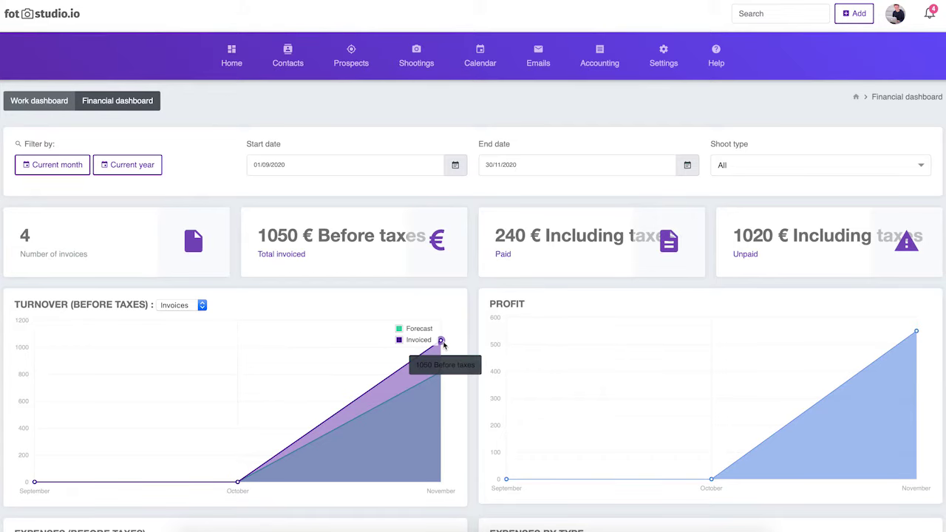
Step: Scroll through the Financial dashboard charts, then expand the Baby gift vouchers
{"action": "scroll", "coordinate": [480, 114], "scroll_direction": "down", "scroll_amount": 3}
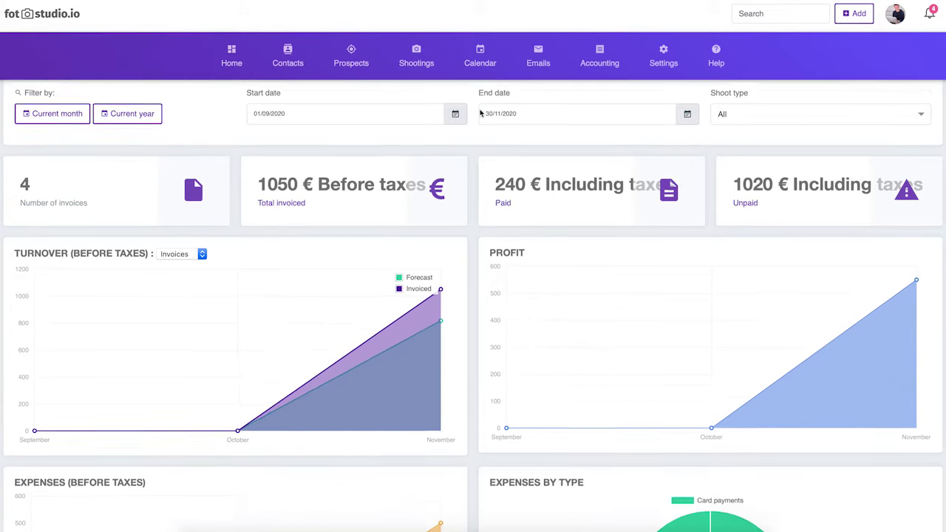
{"action": "scroll", "coordinate": [480, 112], "scroll_direction": "down", "scroll_amount": 5}
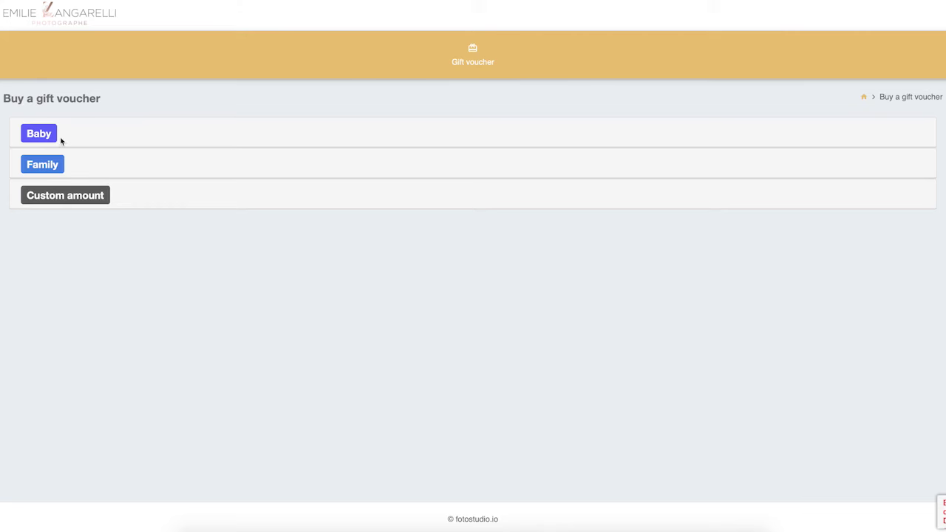
{"action": "left_click", "coordinate": [50, 137]}
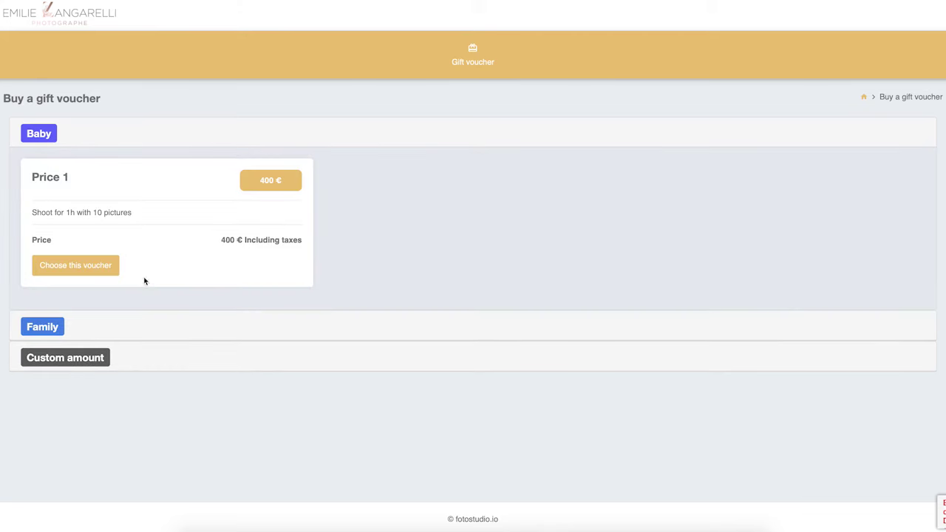
Step: Choose a 100 € custom-amount gift voucher instead of the 400 € Baby Price 1 voucher
{"action": "left_click", "coordinate": [101, 271]}
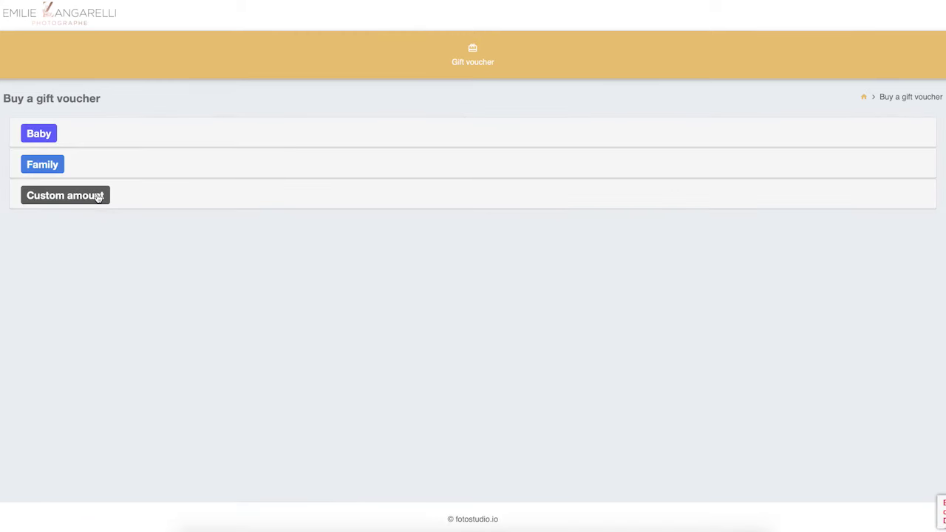
{"action": "left_click", "coordinate": [97, 201]}
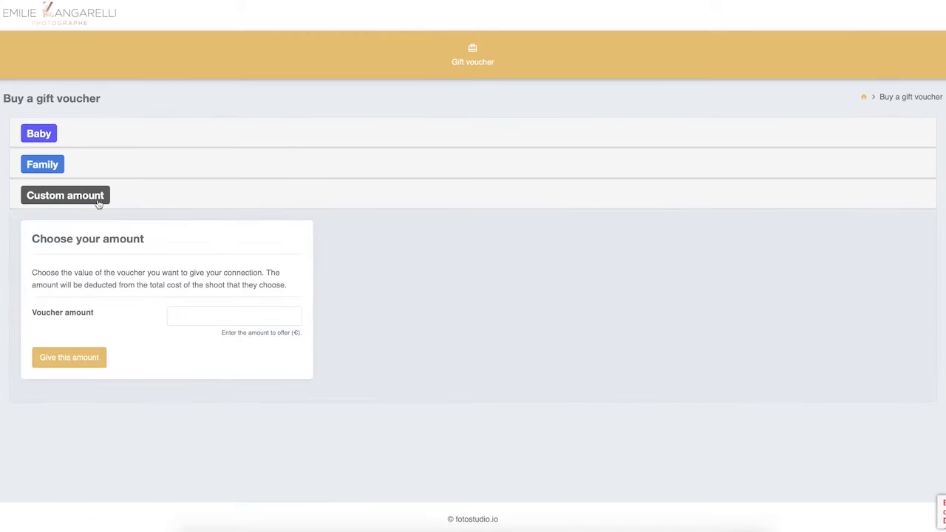
{"action": "left_click", "coordinate": [195, 311]}
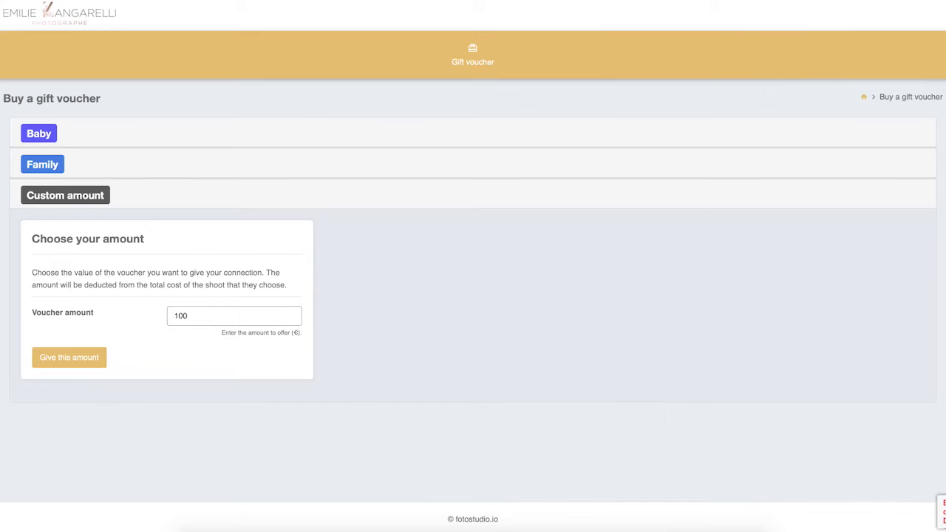
{"action": "left_click", "coordinate": [93, 365]}
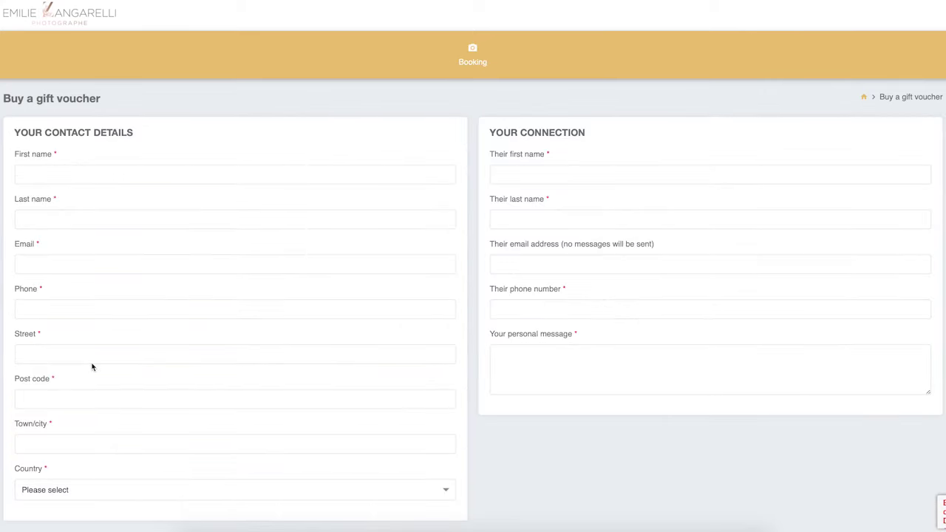